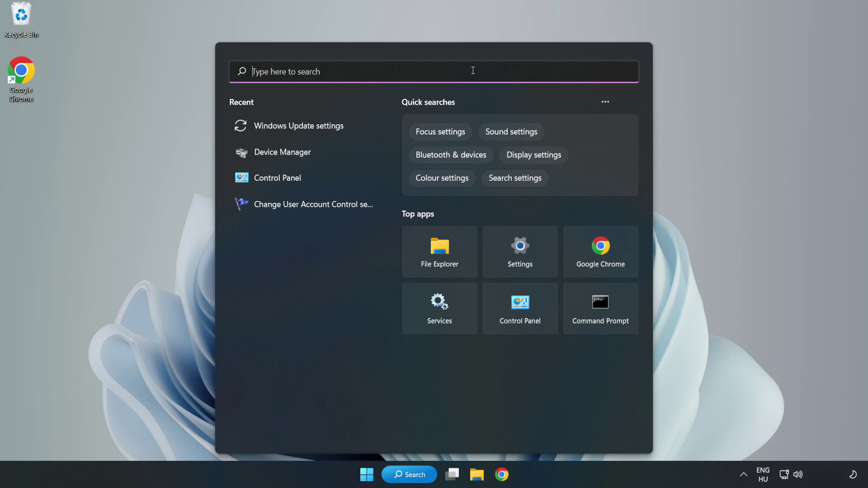
# Step: Find and open Device Manager through Windows search, and move its window nearer the middle of the desktop
pyautogui.write('device')
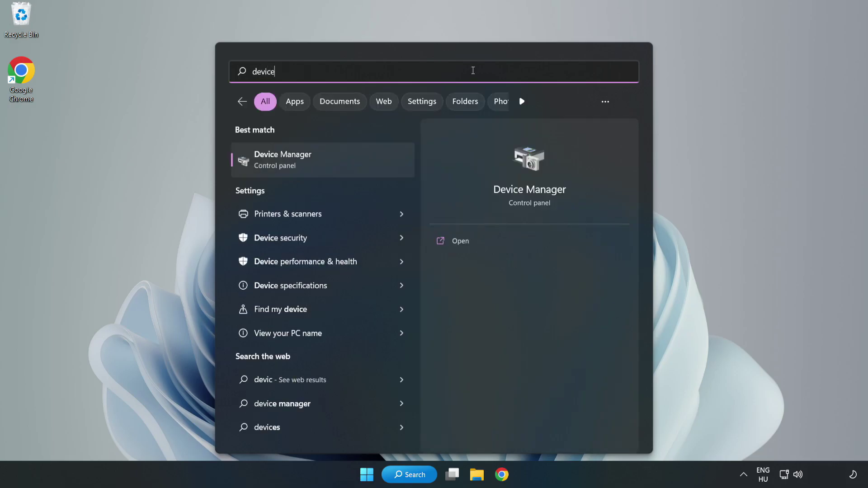
pyautogui.write(' manager')
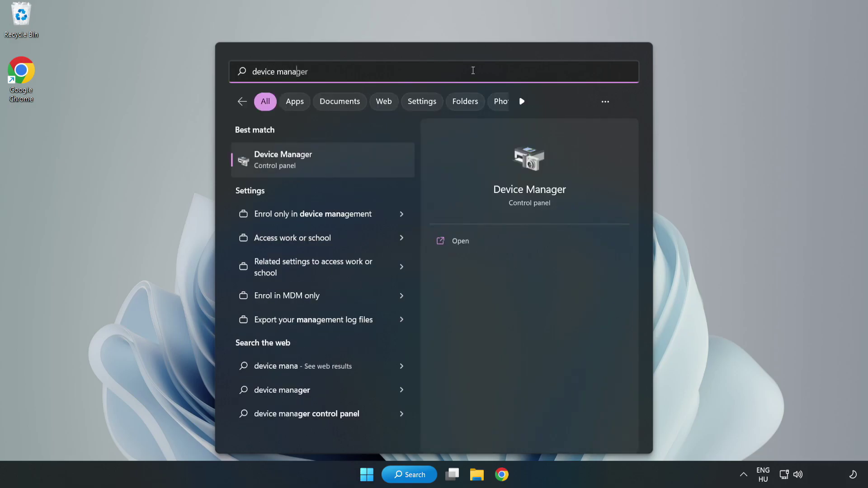
pyautogui.click(324, 168)
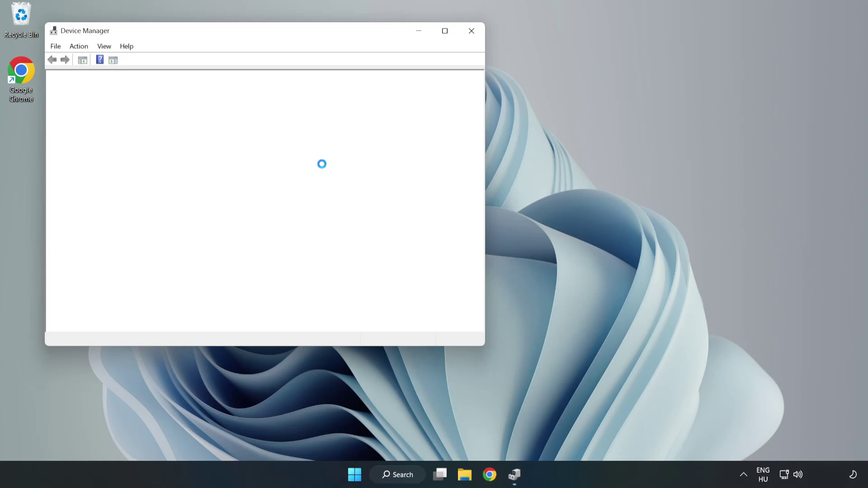
pyautogui.moveTo(232, 31); pyautogui.dragTo(387, 78)
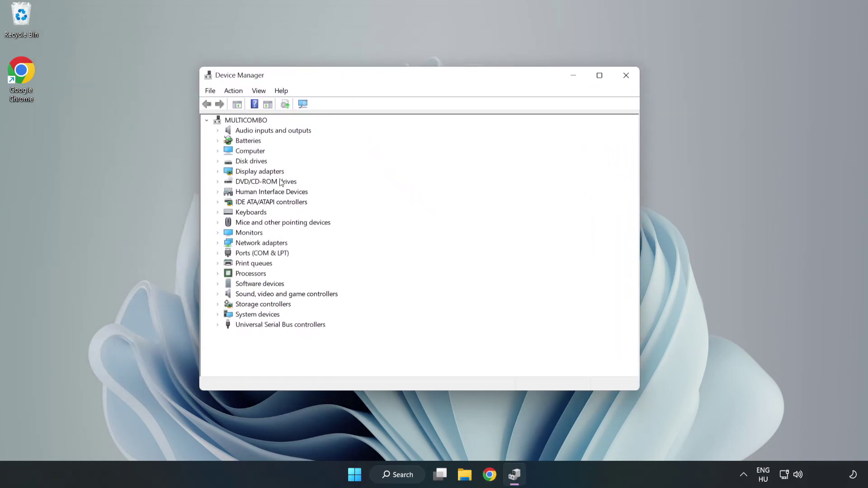
# Step: Update the driver of the VMware SVGA 3D display adapter using the automatic driver search, and close Device Manager
pyautogui.click(218, 176)
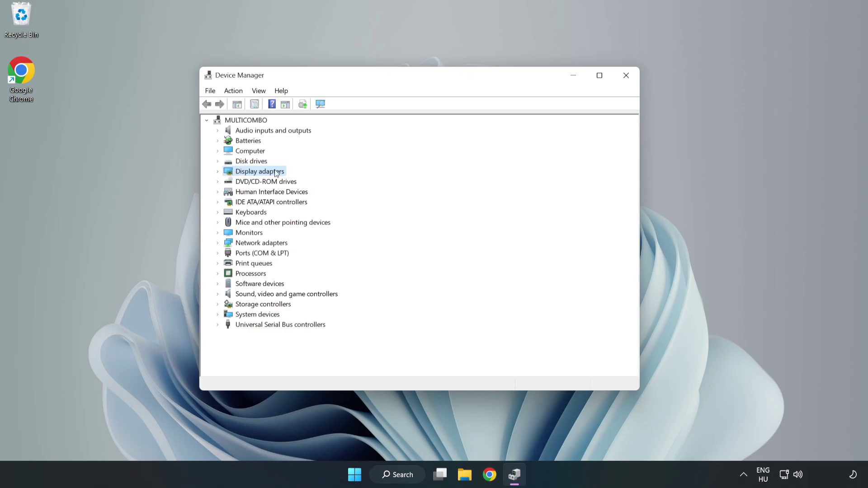
pyautogui.click(218, 172)
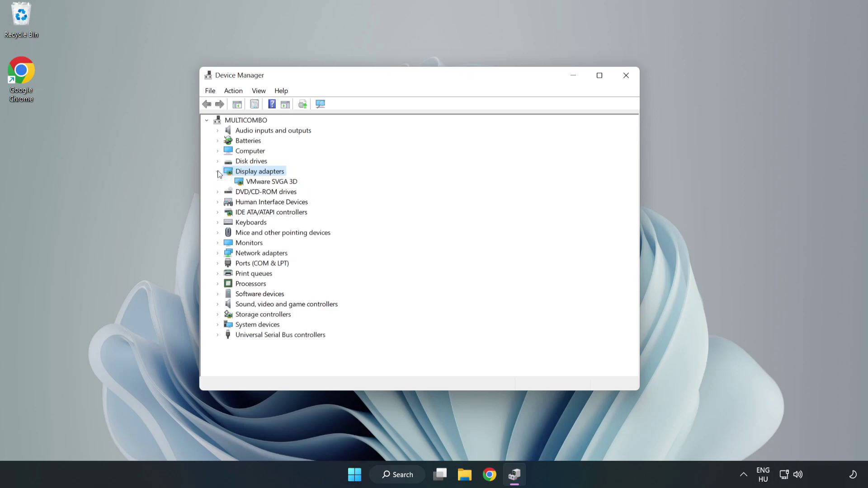
pyautogui.click(242, 181)
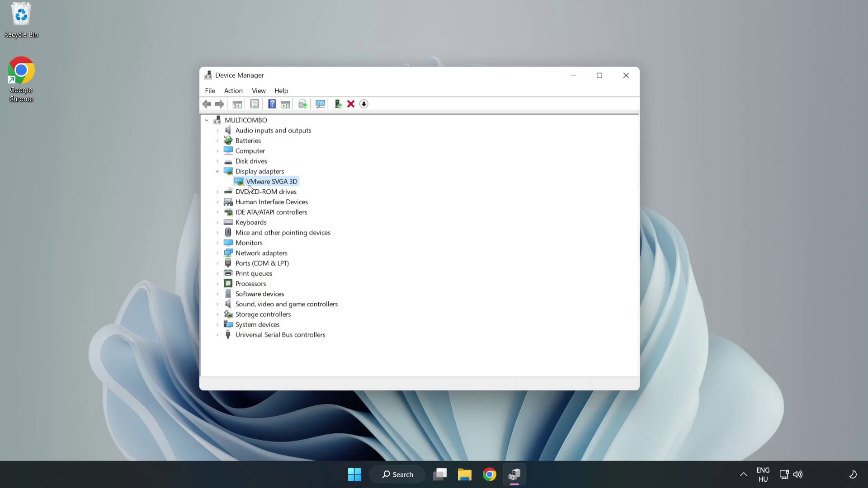
pyautogui.rightClick(270, 185)
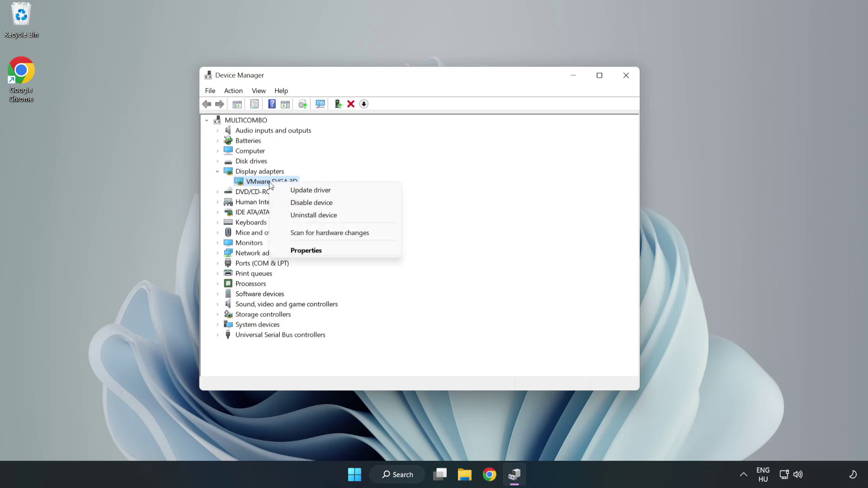
pyautogui.click(337, 194)
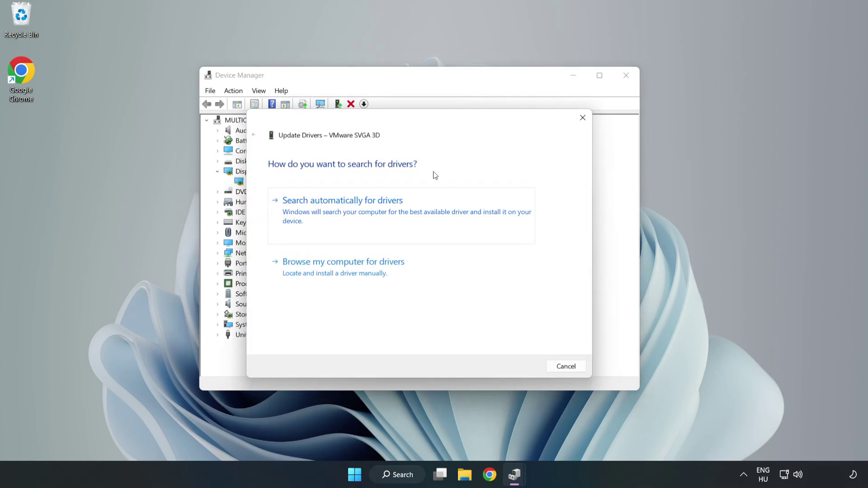
pyautogui.click(345, 212)
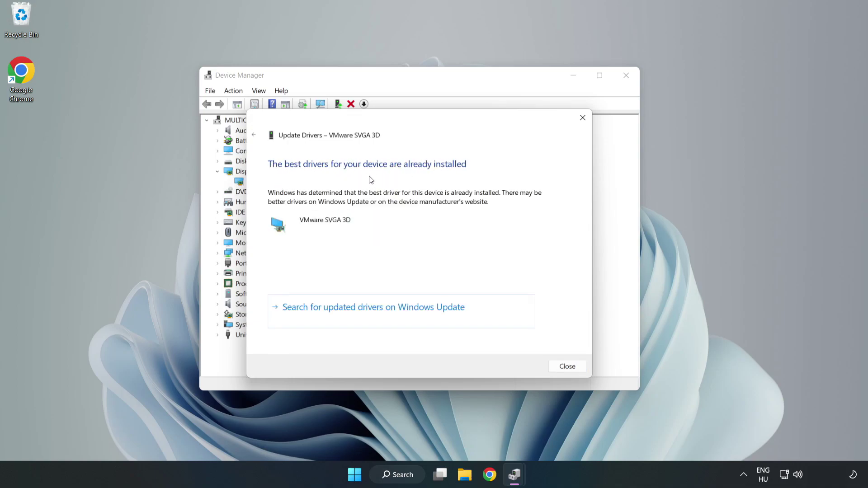
pyautogui.click(567, 367)
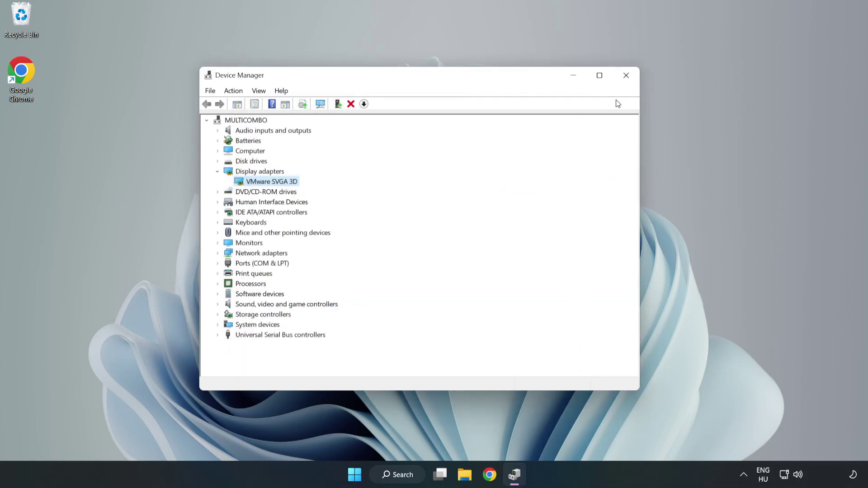
pyautogui.click(627, 79)
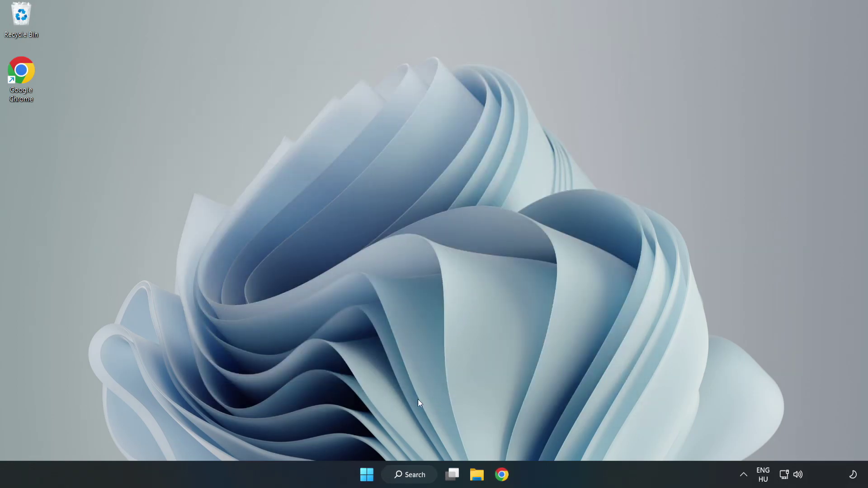
# Step: Open the Windows Update settings, check for updates, and close Settings
pyautogui.click(413, 477)
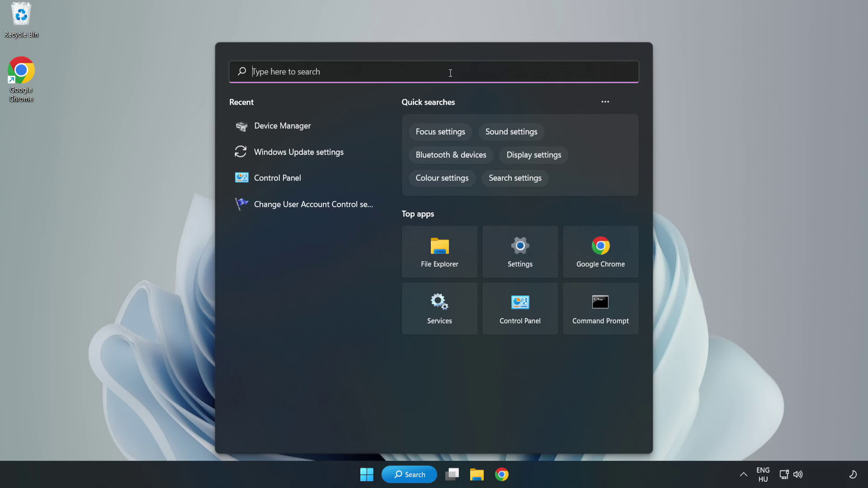
pyautogui.write('updates')
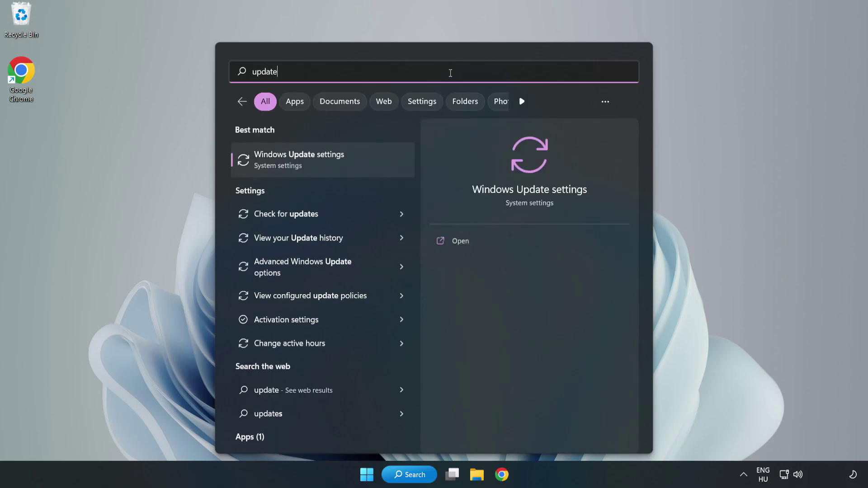
pyautogui.click(308, 161)
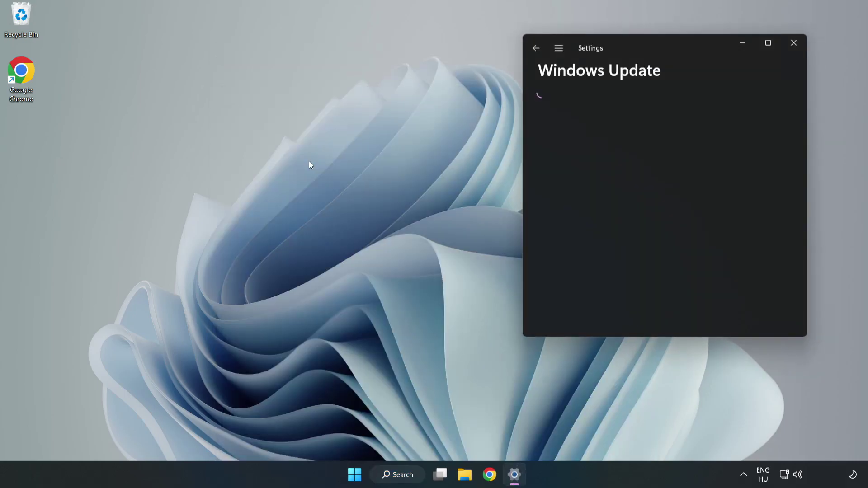
pyautogui.click(771, 40)
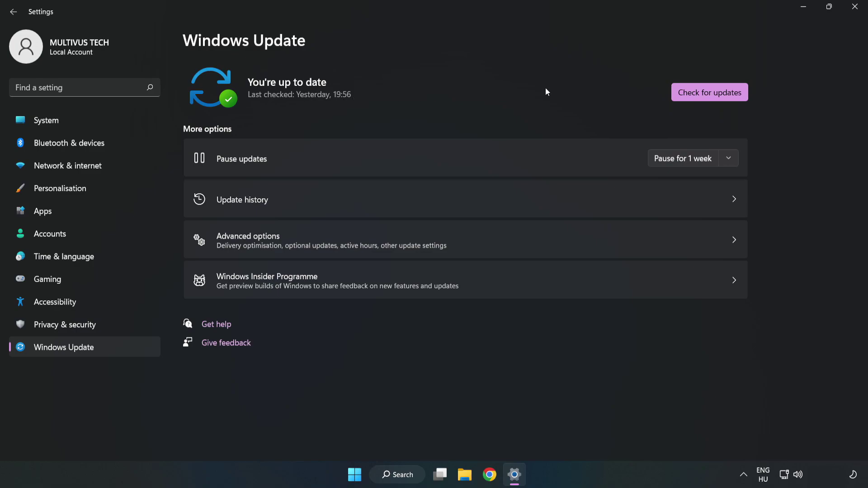
pyautogui.click(713, 94)
pyautogui.click(855, 9)
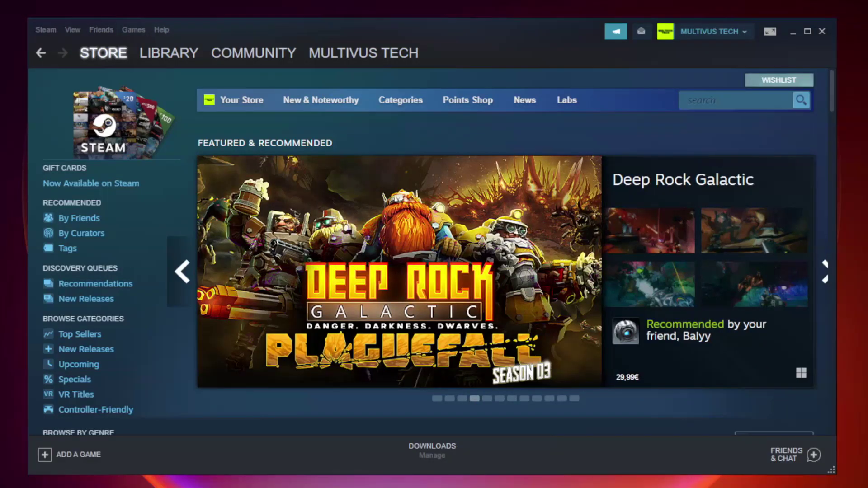
# Step: In the Steam library, verify the integrity of the local files of YOUR NOT WORKING GAME through its properties
pyautogui.moveTo(160, 55)
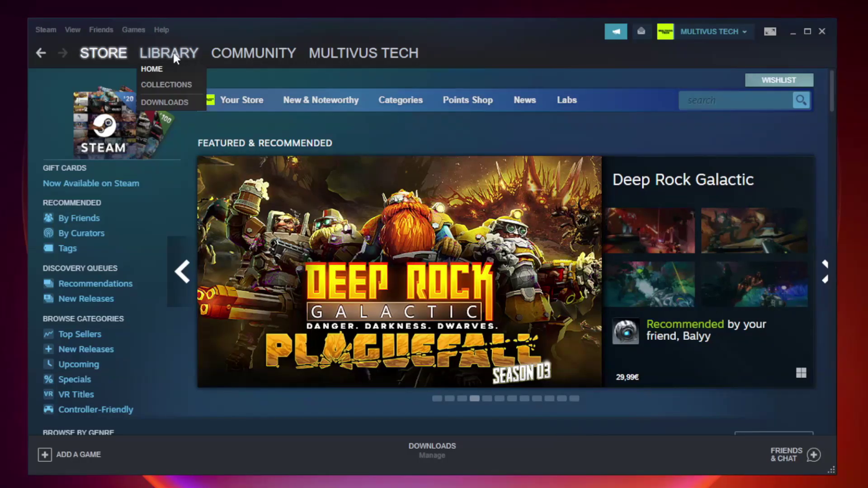
pyautogui.click(175, 57)
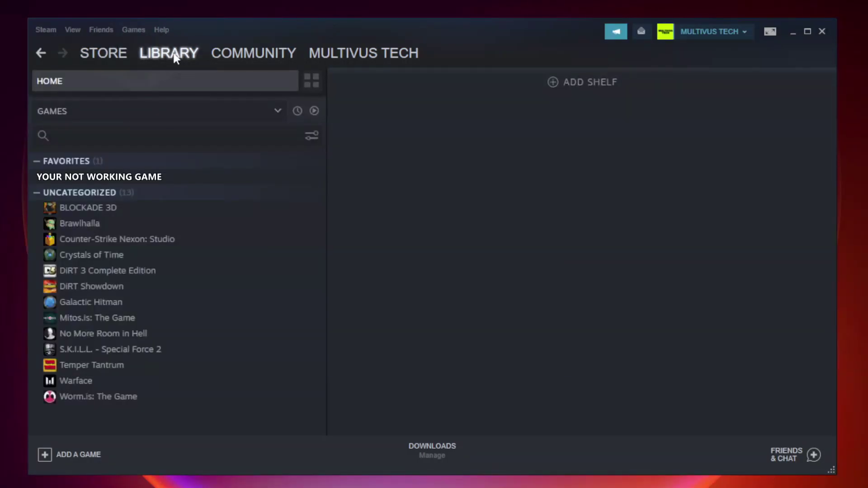
pyautogui.click(187, 177)
pyautogui.rightClick(188, 181)
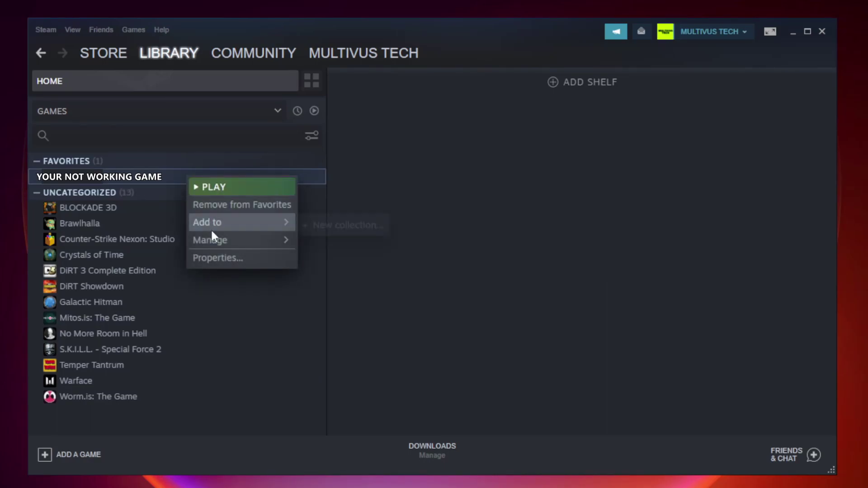
pyautogui.click(239, 258)
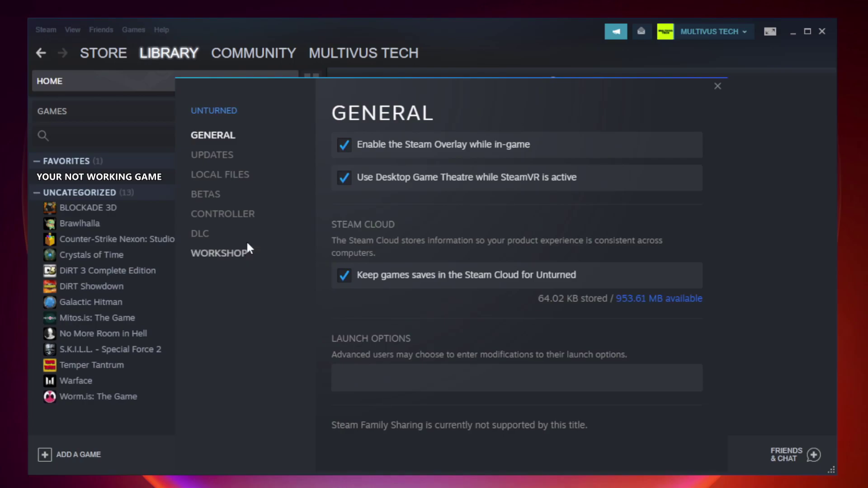
pyautogui.click(230, 178)
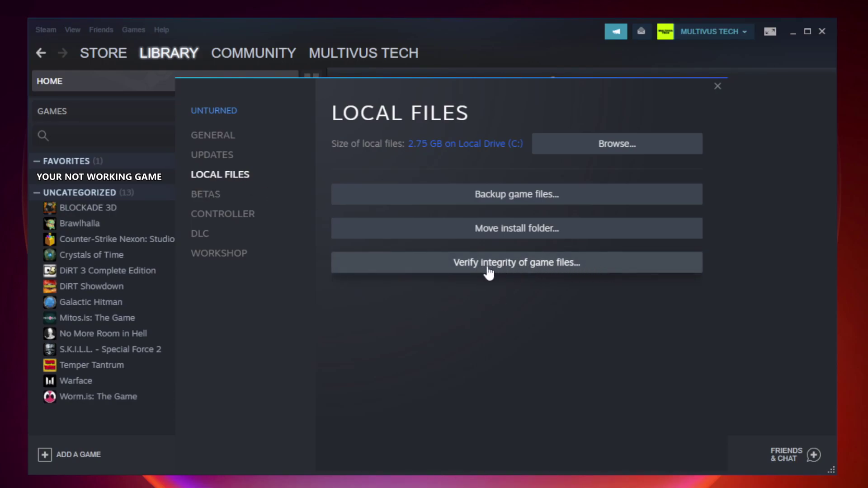
pyautogui.click(525, 268)
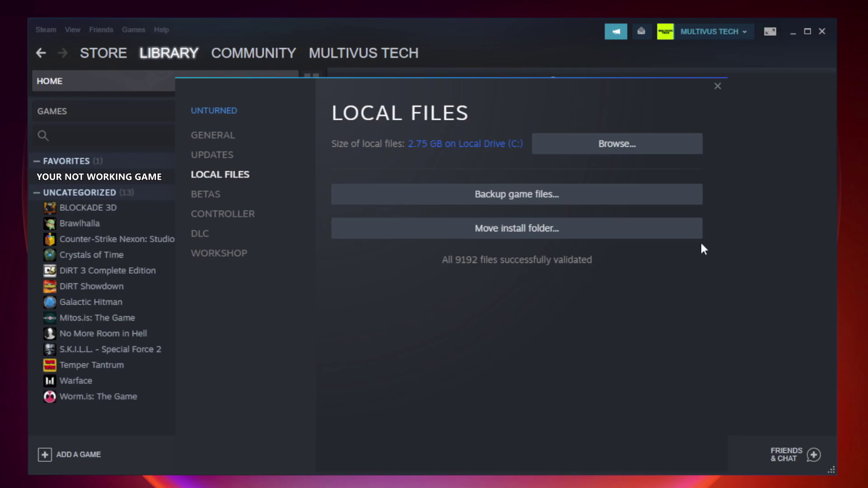
# Step: Browse to the game's install folder and open the properties of the YOUR NOT WORKING GAME shortcut
pyautogui.click(619, 145)
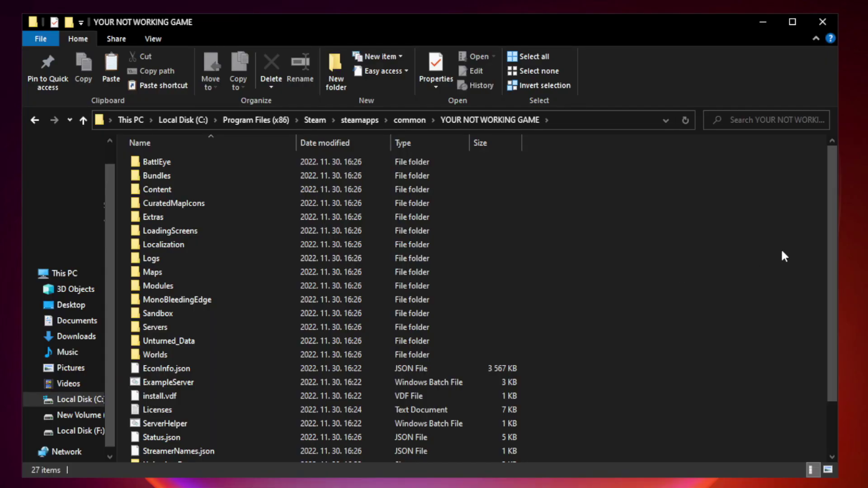
pyautogui.moveTo(833, 236); pyautogui.dragTo(833, 312)
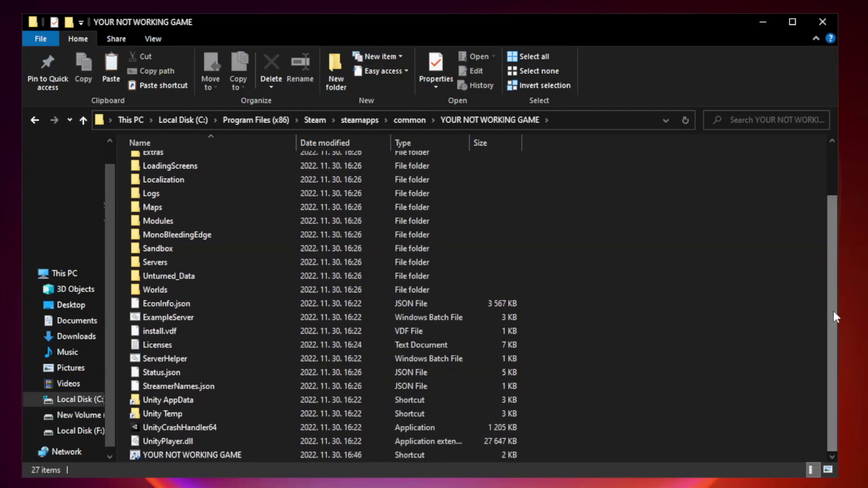
pyautogui.click(301, 455)
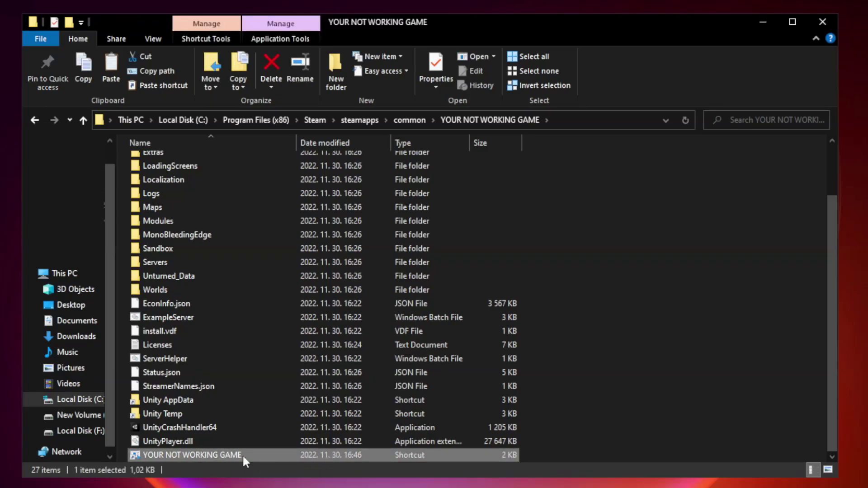
pyautogui.rightClick(296, 456)
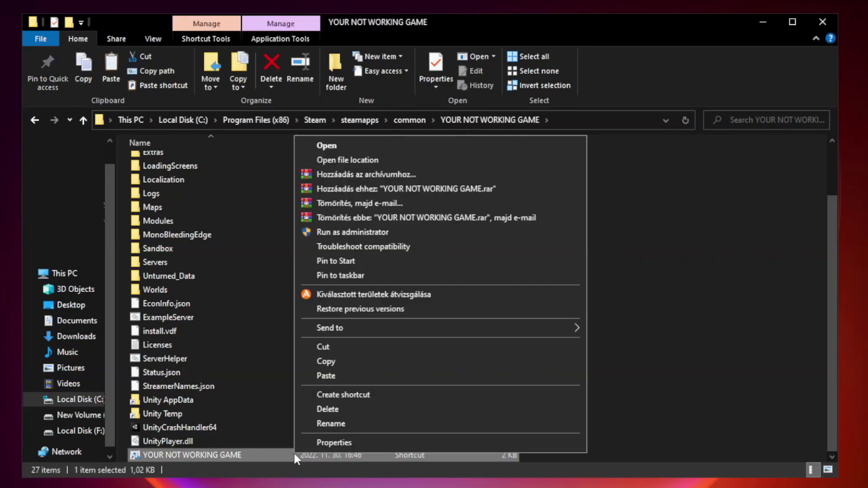
pyautogui.click(436, 443)
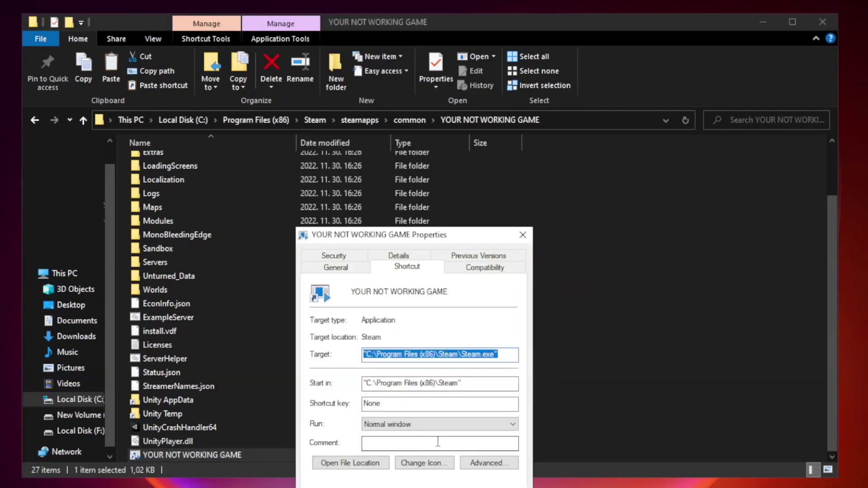
pyautogui.moveTo(432, 239); pyautogui.dragTo(431, 98)
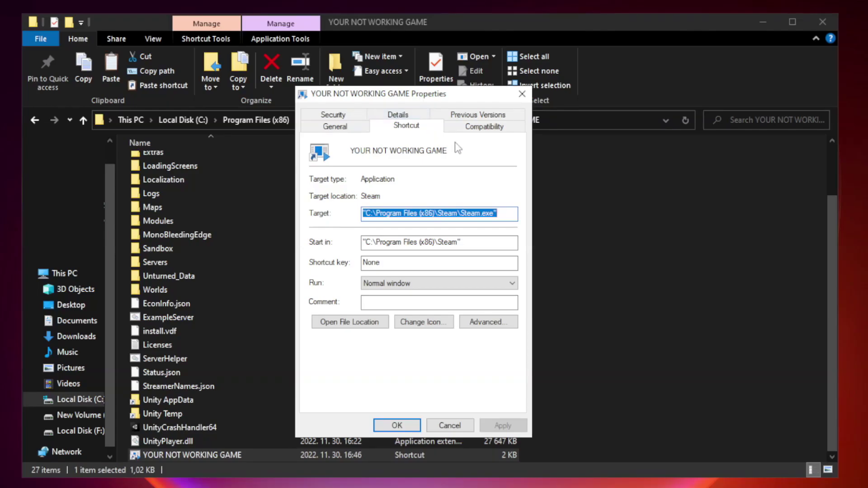
# Step: Enable compatibility mode for the game shortcut and set it to Windows 8
pyautogui.click(482, 133)
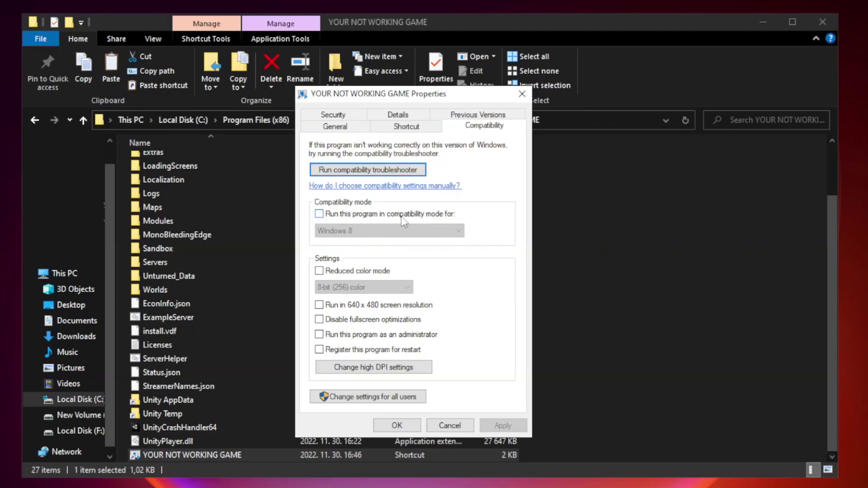
pyautogui.click(346, 217)
pyautogui.click(388, 231)
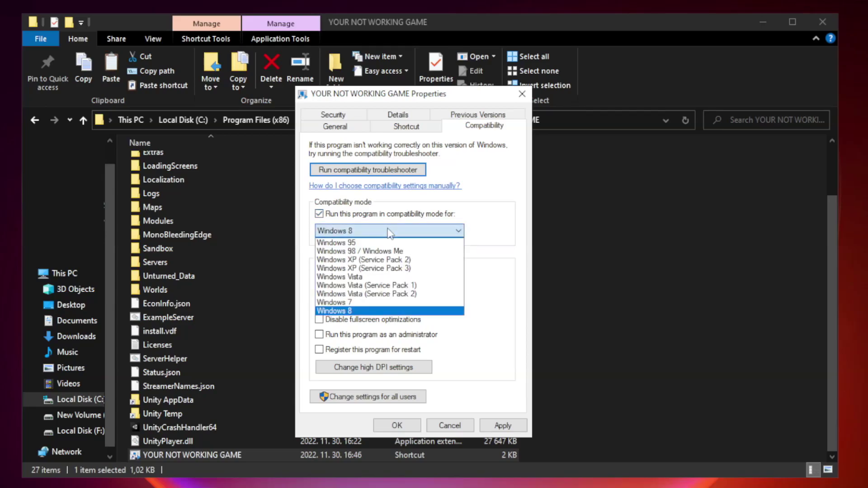
pyautogui.click(367, 312)
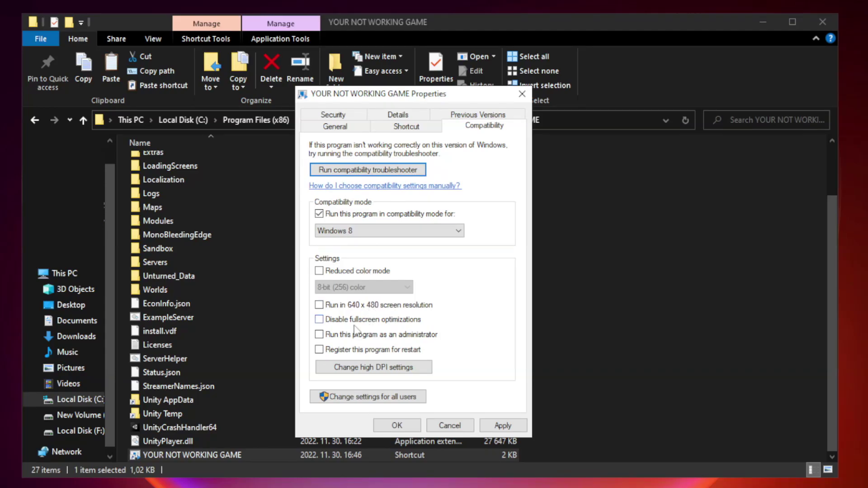
# Step: Disable fullscreen optimizations and enable running the game as an administrator, apply the settings, and close the properties and game folder
pyautogui.click(340, 323)
pyautogui.click(499, 428)
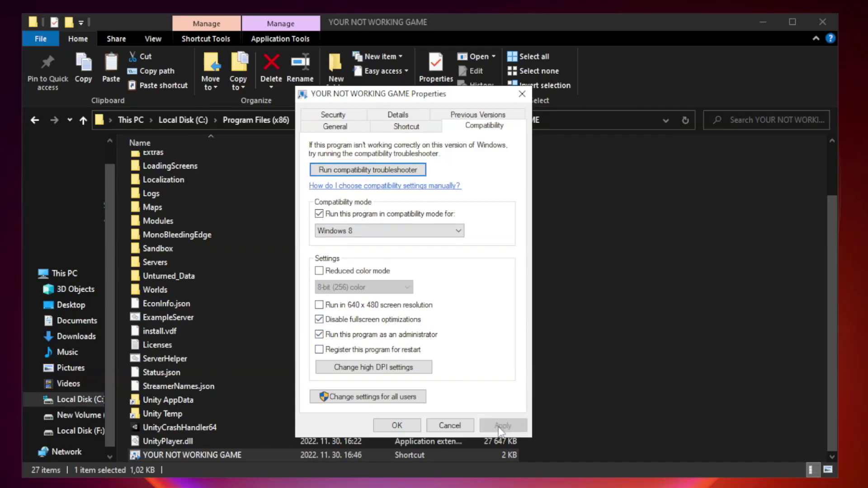
pyautogui.click(396, 426)
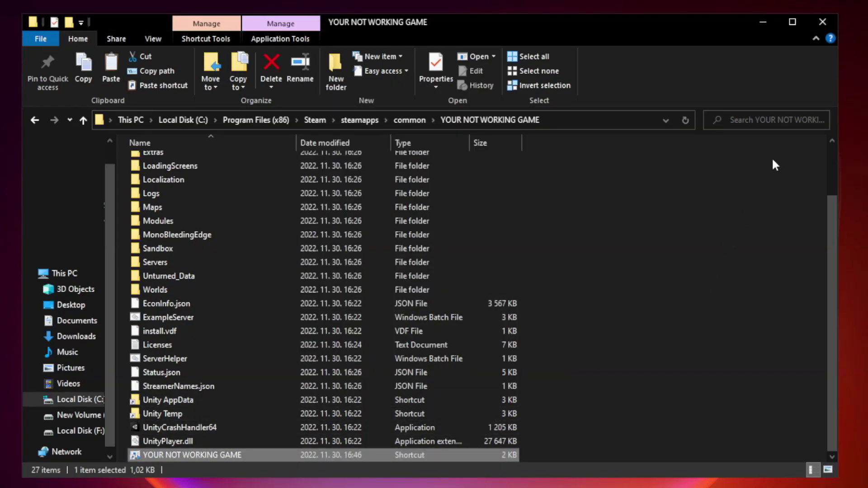
pyautogui.click(822, 24)
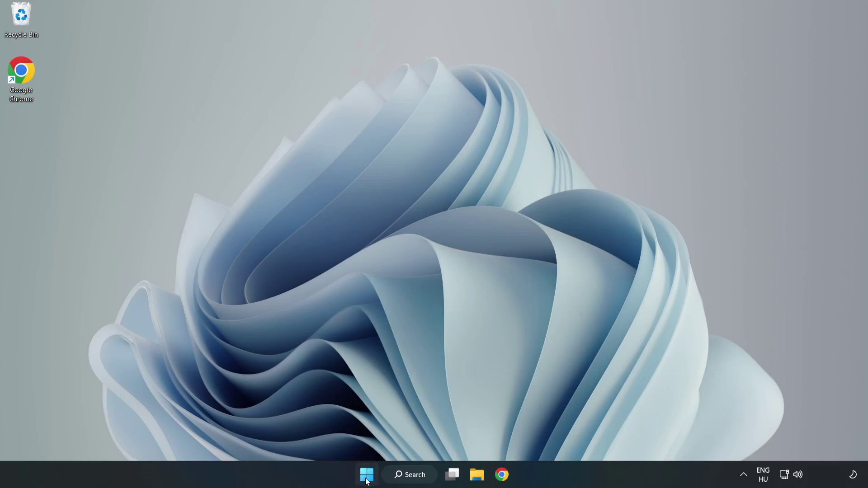
# Step: In Task Manager, disable the startup apps Cortana, Microsoft Edge, Microsoft Teams and Phone Link, and close Task Manager
pyautogui.rightClick(367, 475)
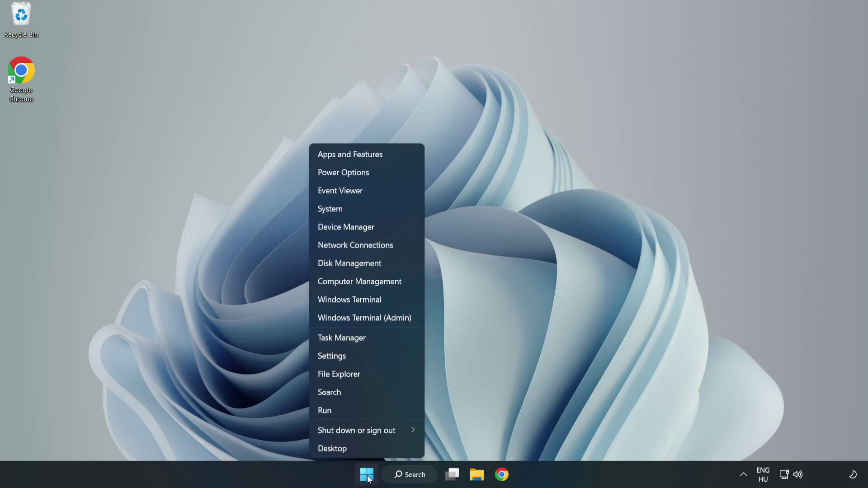
pyautogui.click(366, 340)
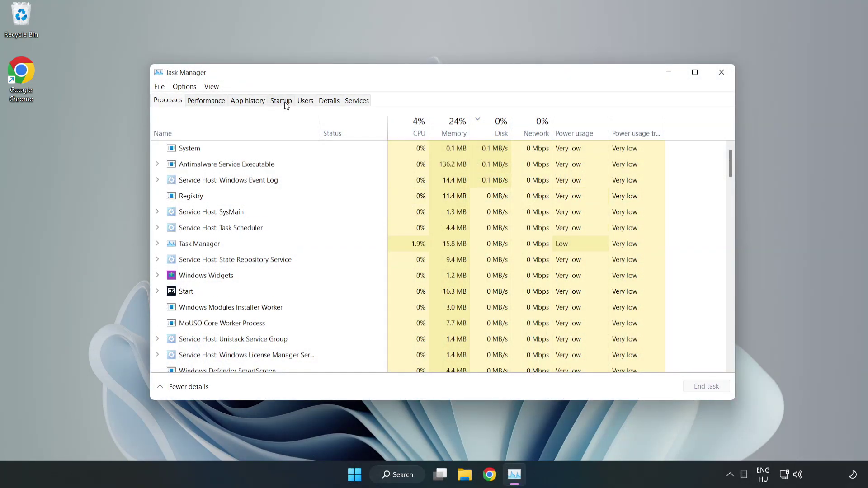
pyautogui.click(282, 103)
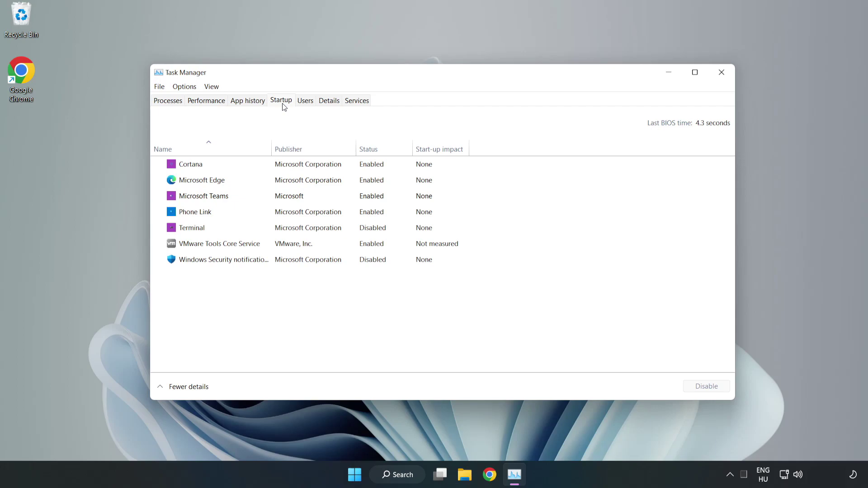
pyautogui.click(299, 168)
pyautogui.click(692, 384)
pyautogui.click(377, 181)
pyautogui.click(698, 386)
pyautogui.click(296, 196)
pyautogui.click(703, 387)
pyautogui.click(291, 215)
pyautogui.click(716, 389)
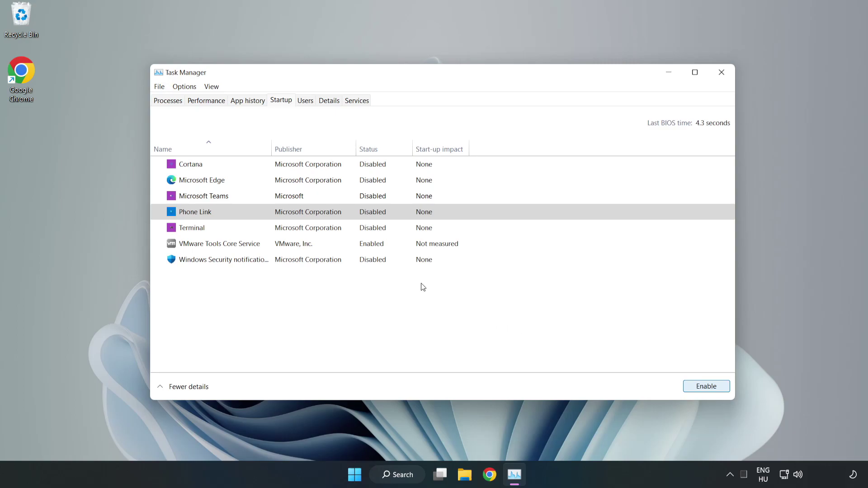
pyautogui.click(722, 73)
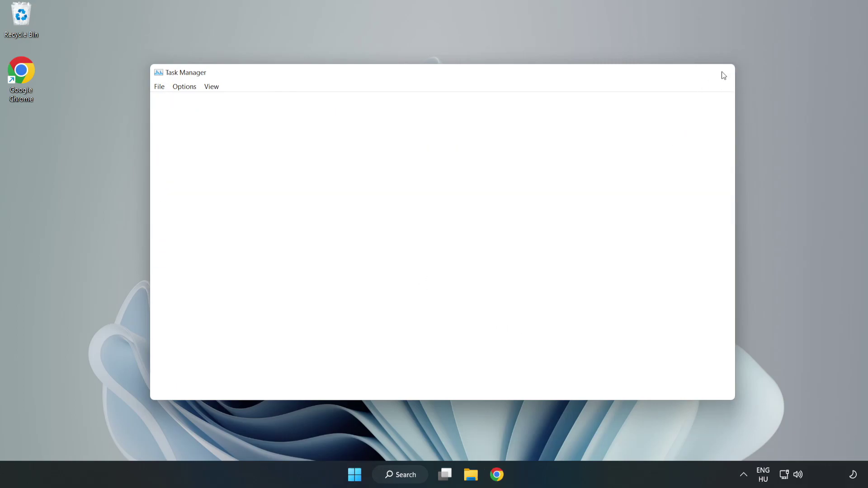
# Step: Search Windows for cmd and run Command Prompt as administrator, moving its window toward the middle of the desktop
pyautogui.click(420, 472)
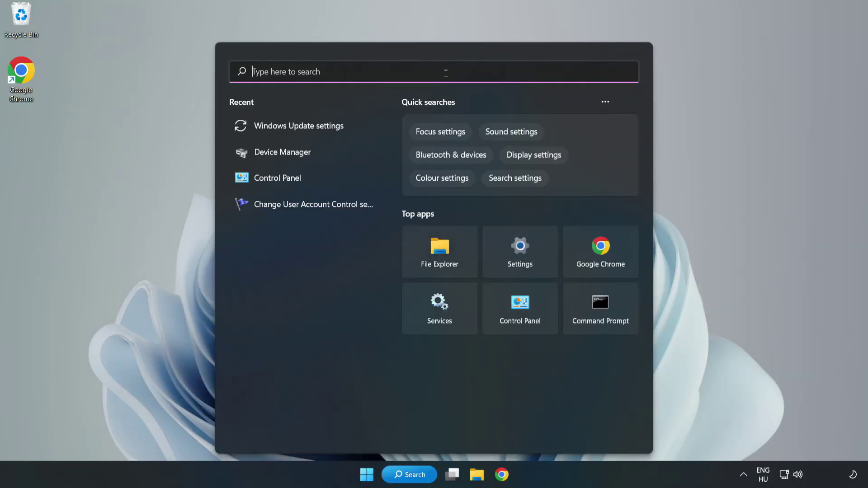
pyautogui.write('cmd')
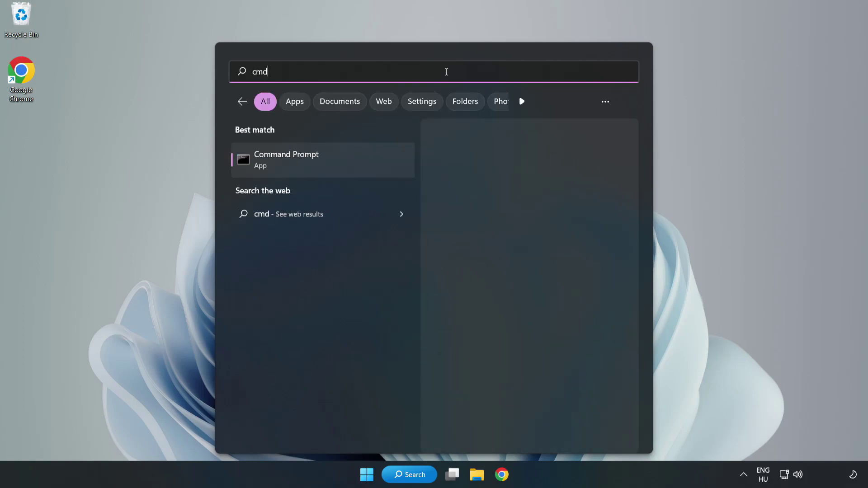
pyautogui.rightClick(342, 165)
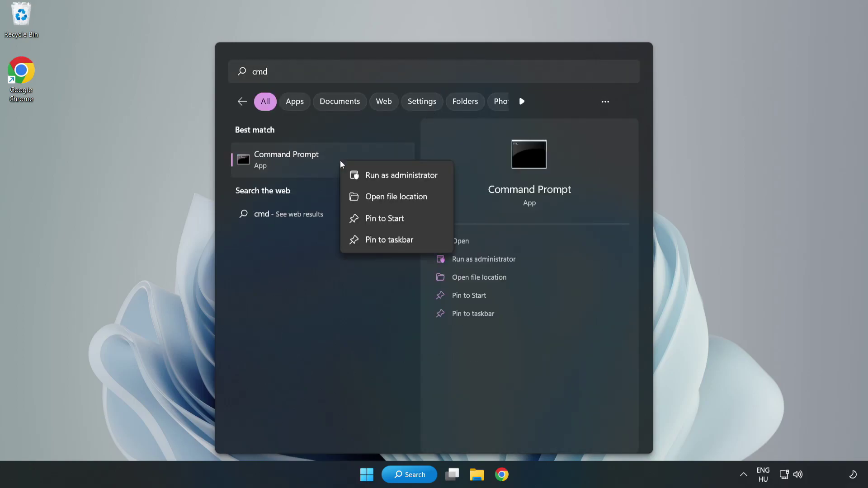
pyautogui.click(375, 176)
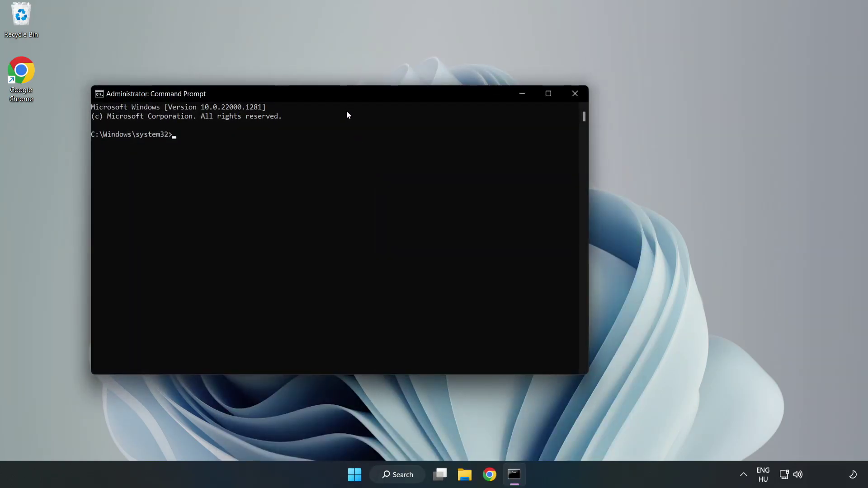
pyautogui.moveTo(347, 96); pyautogui.dragTo(441, 99)
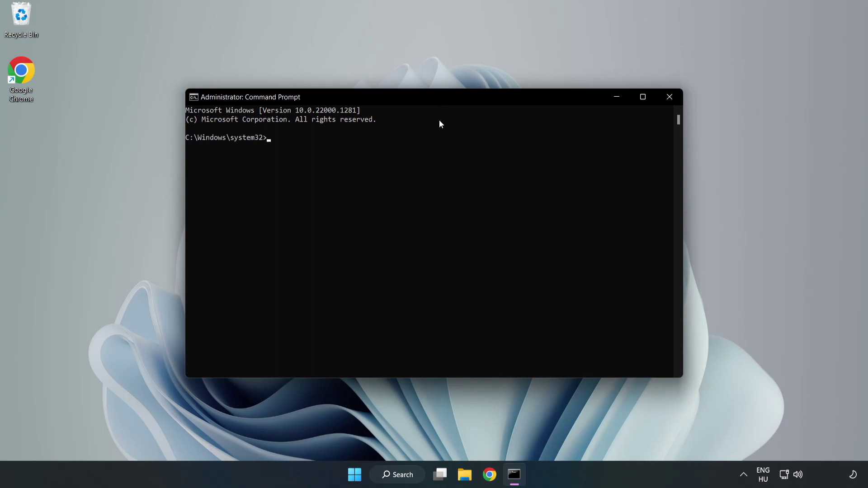
# Step: Run the system file check with sfc /scannow and close the Command Prompt once the scan has finished
pyautogui.write('sfc ')
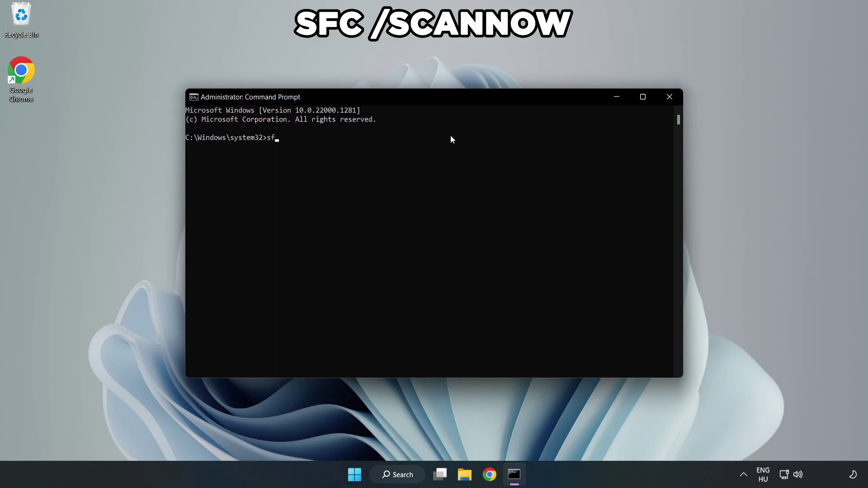
pyautogui.write('/scannow')
pyautogui.press('Return')
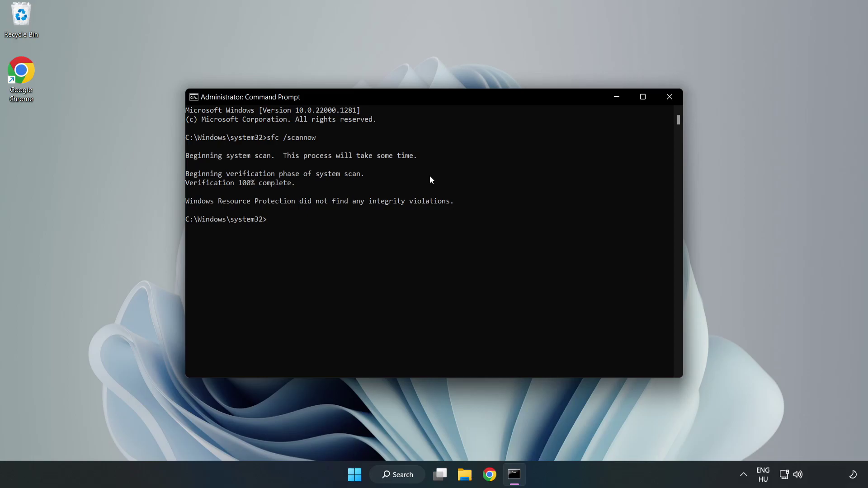
pyautogui.click(668, 97)
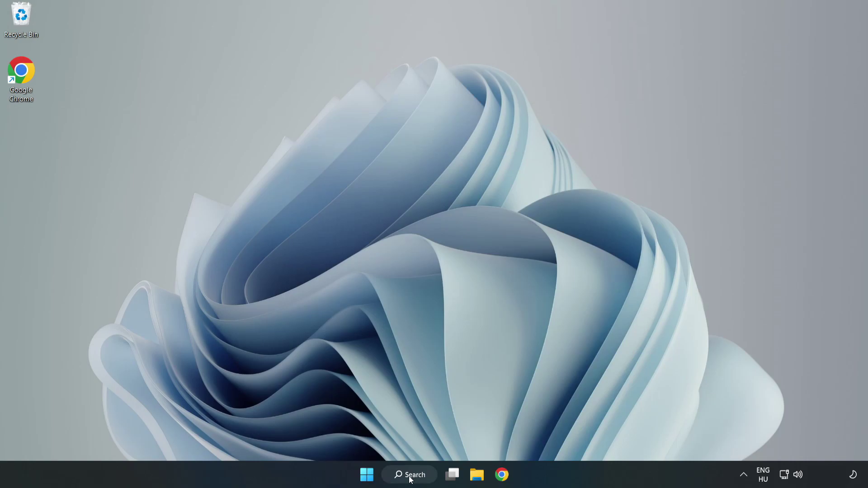
# Step: Search for security, switch to Windows Security, and open the exclusions page of the virus and threat protection settings
pyautogui.click(411, 480)
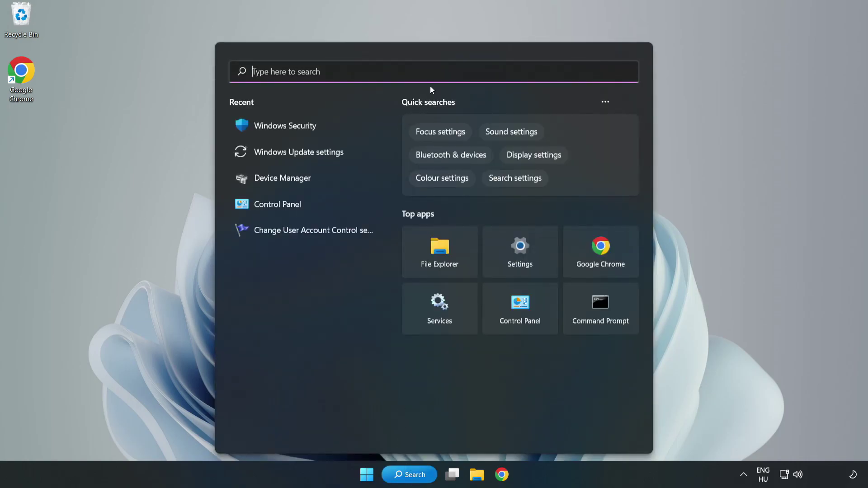
pyautogui.write('security')
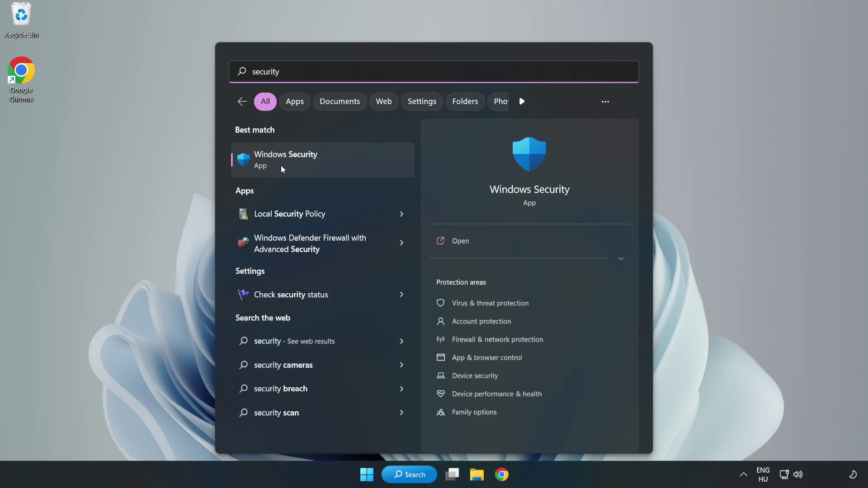
pyautogui.click(314, 166)
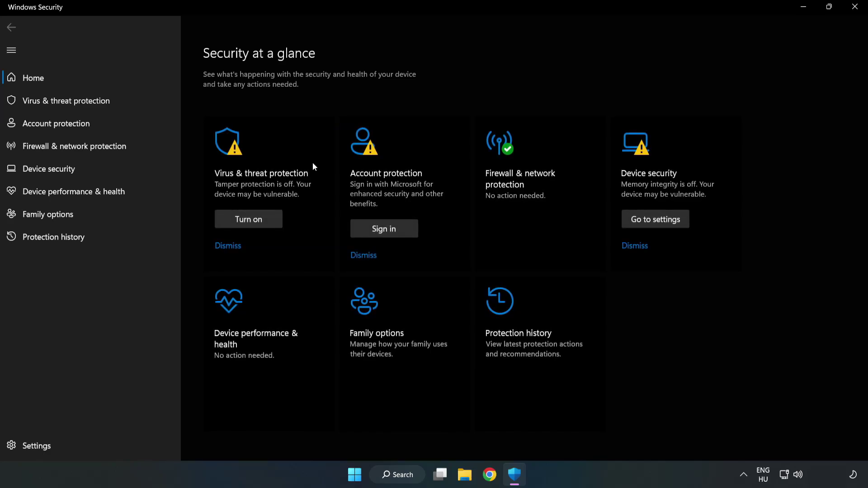
pyautogui.click(56, 104)
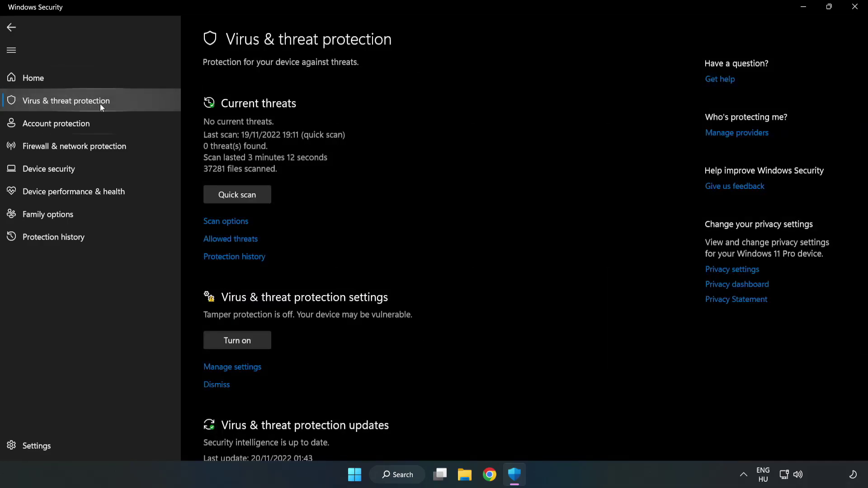
pyautogui.scroll(-3, 452, 175)
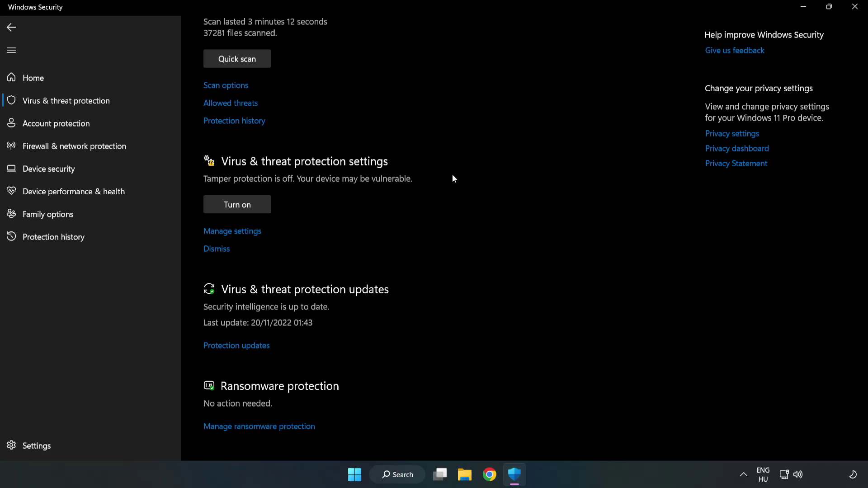
pyautogui.click(238, 236)
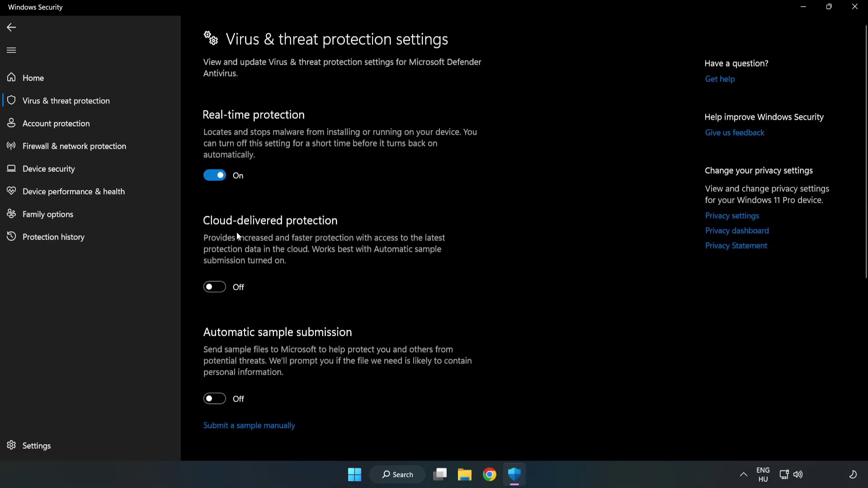
pyautogui.scroll(-6, 552, 227)
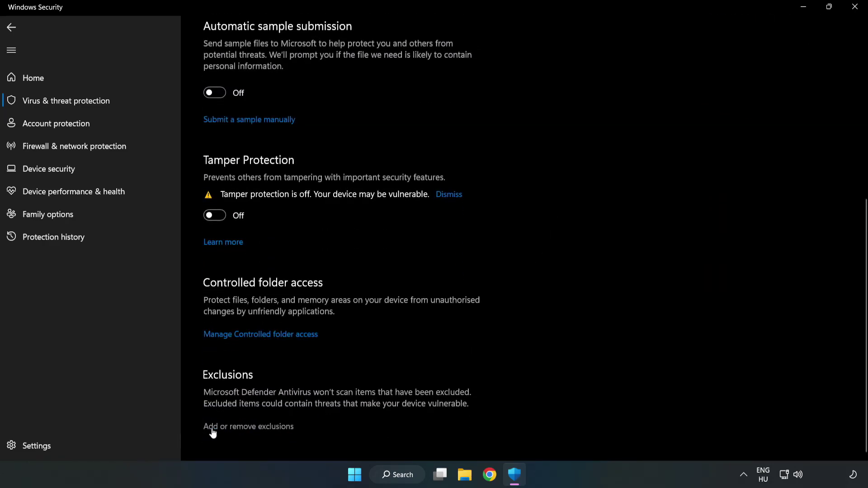
pyautogui.click(257, 427)
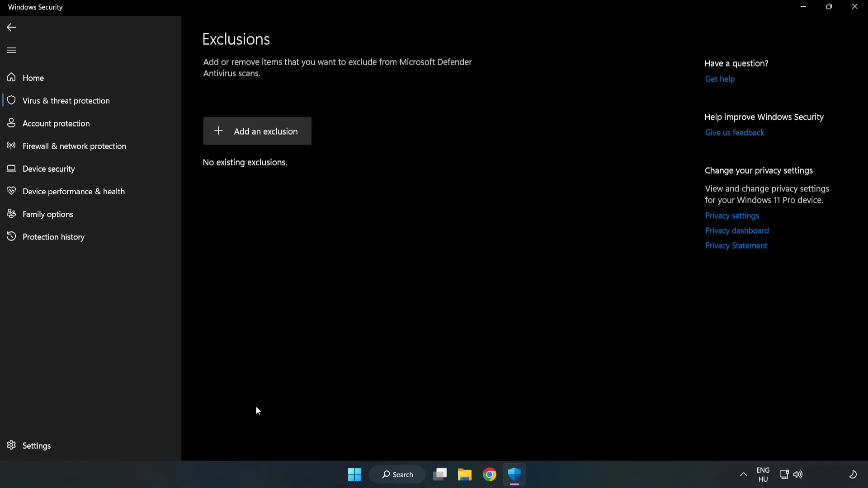
# Step: Add the NOT WORKING APP file from its folder in Program Files (x86) as a file exclusion and close Windows Security
pyautogui.click(266, 136)
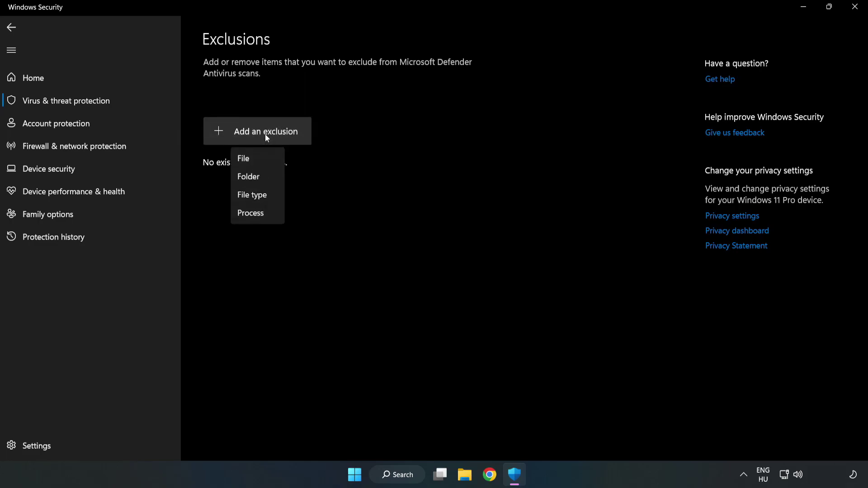
pyautogui.click(247, 160)
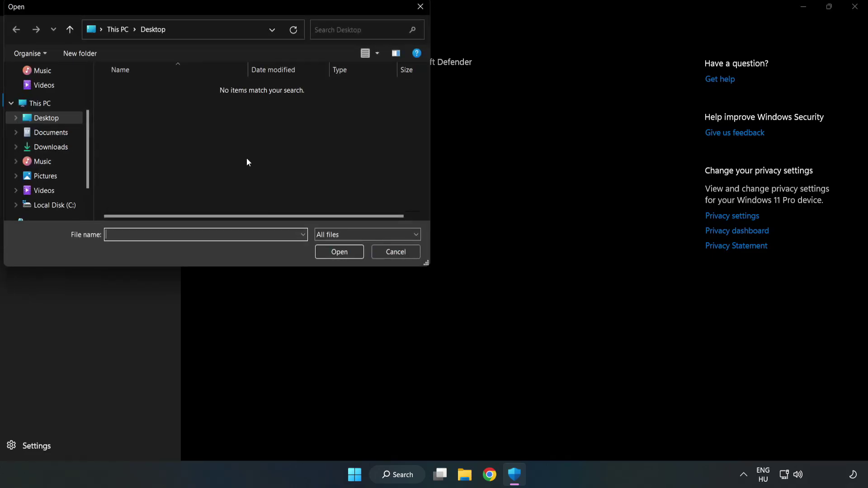
pyautogui.moveTo(233, 10); pyautogui.dragTo(399, 96)
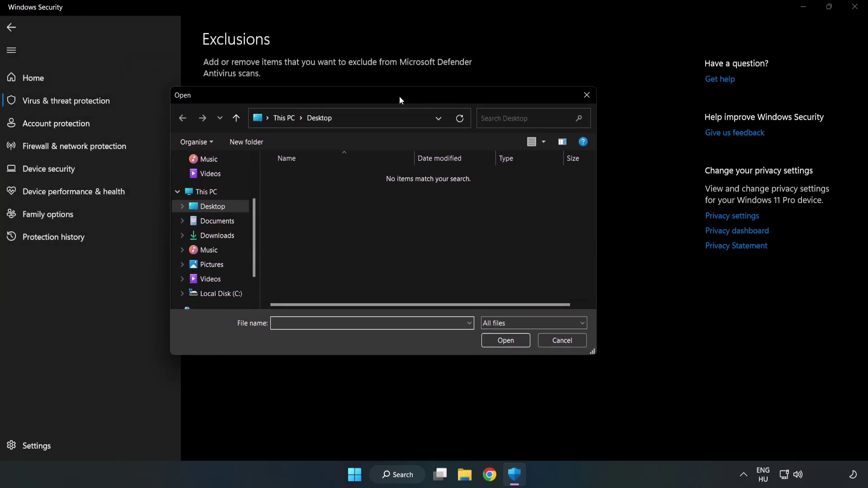
pyautogui.click(223, 294)
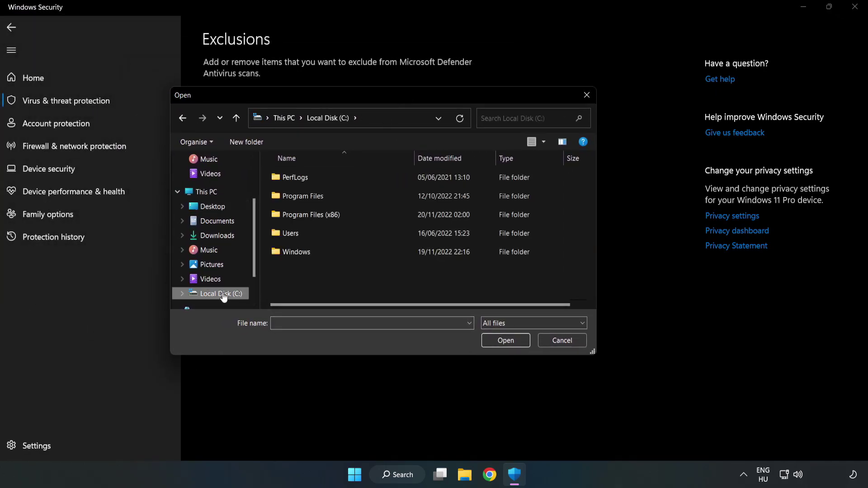
pyautogui.doubleClick(341, 215)
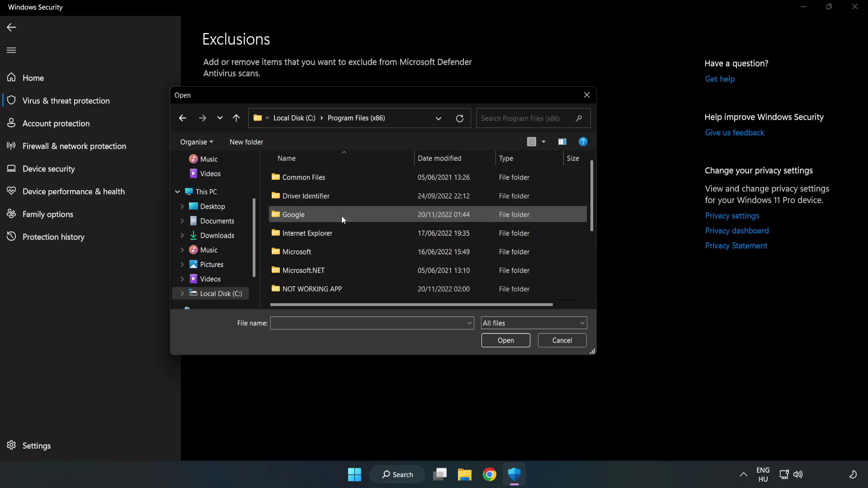
pyautogui.doubleClick(342, 289)
pyautogui.click(306, 181)
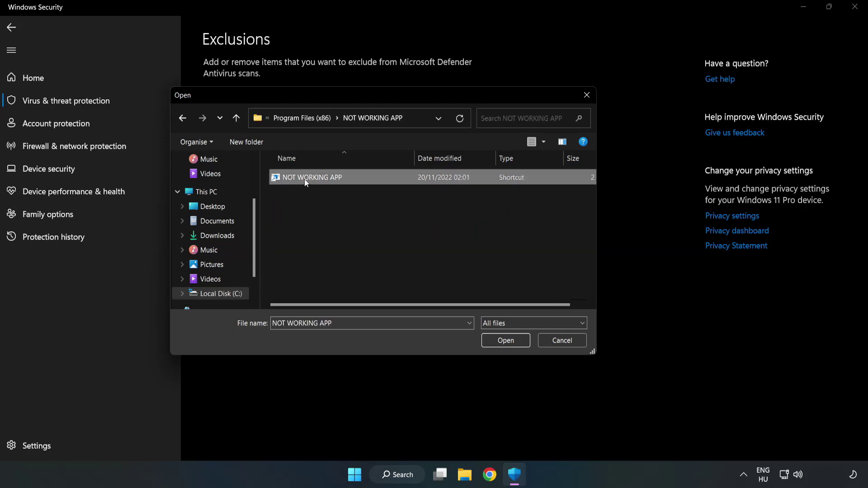
pyautogui.click(506, 341)
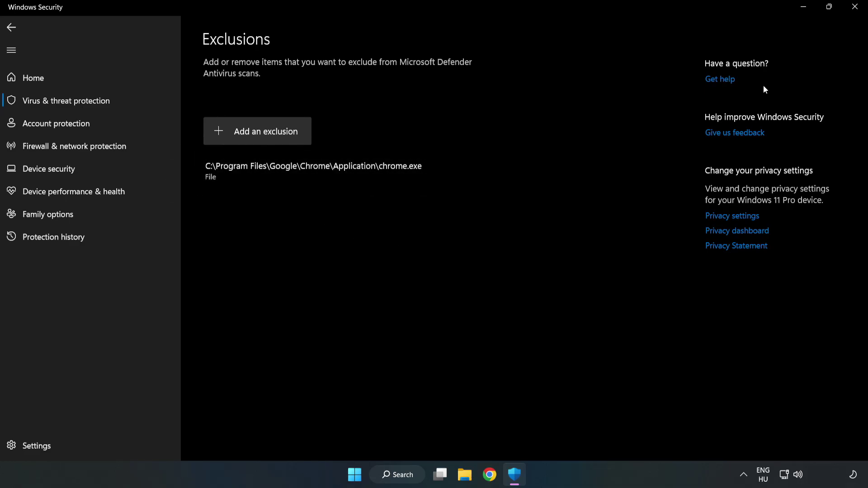
pyautogui.click(853, 13)
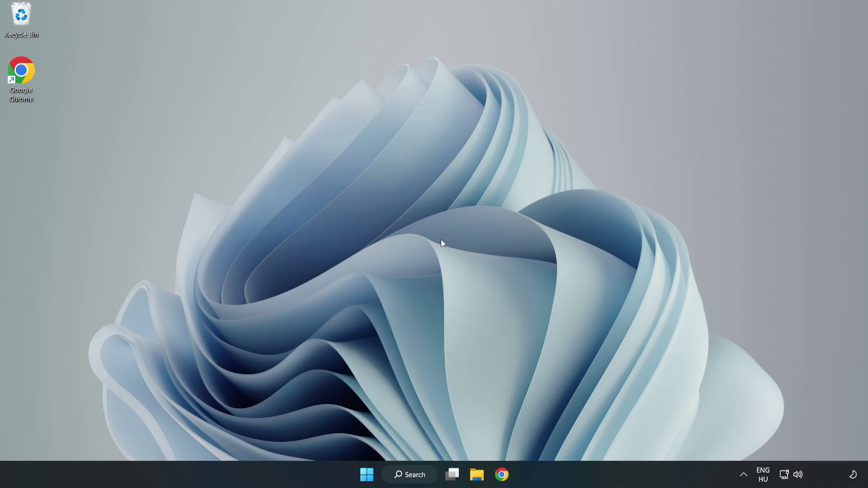
# Step: Restart the computer
pyautogui.click(367, 474)
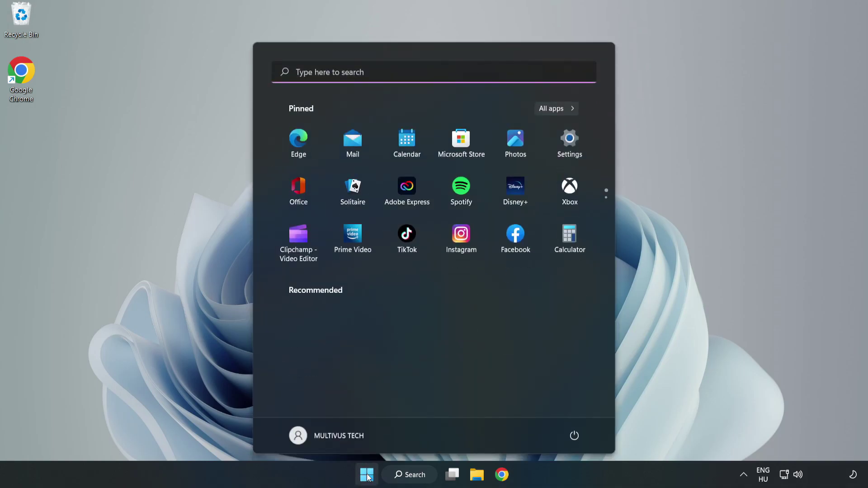
pyautogui.click(574, 435)
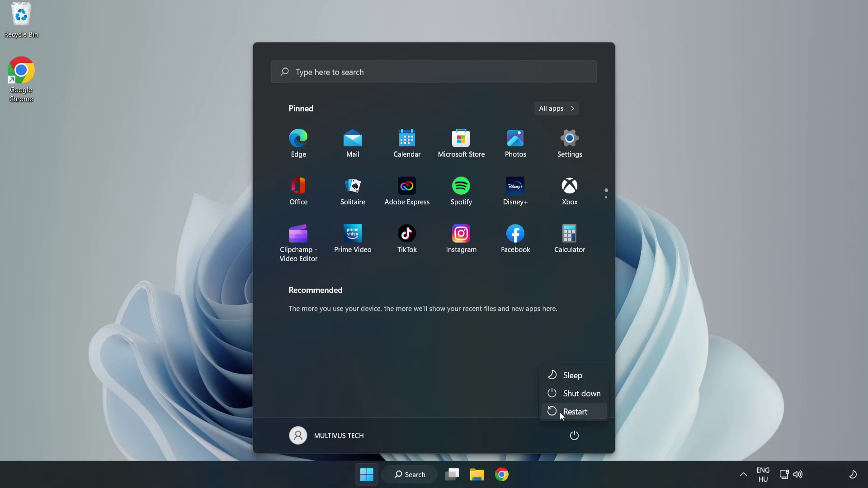